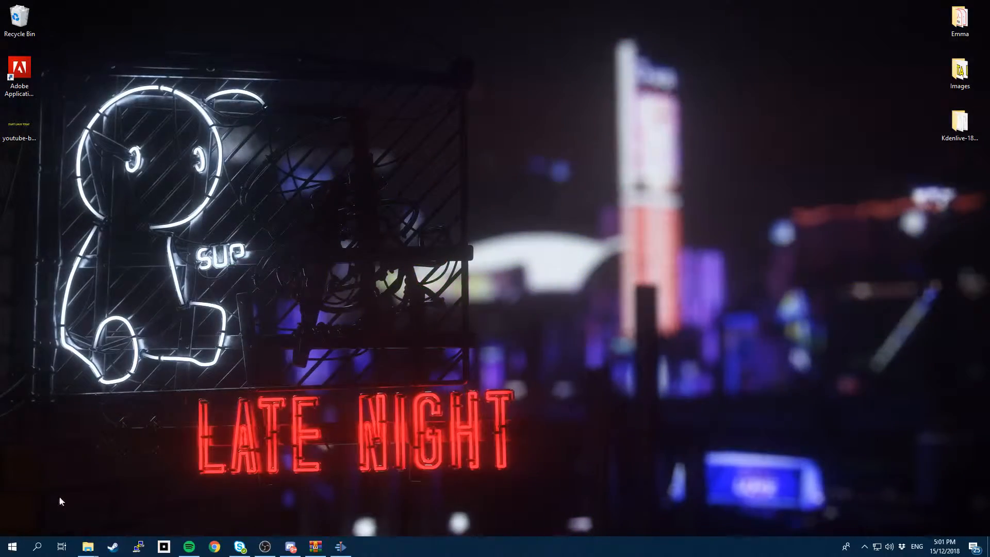
Launch VirtualBox by searching 'virt' from Start, then begin creating a new virtual machine.
click(12, 547)
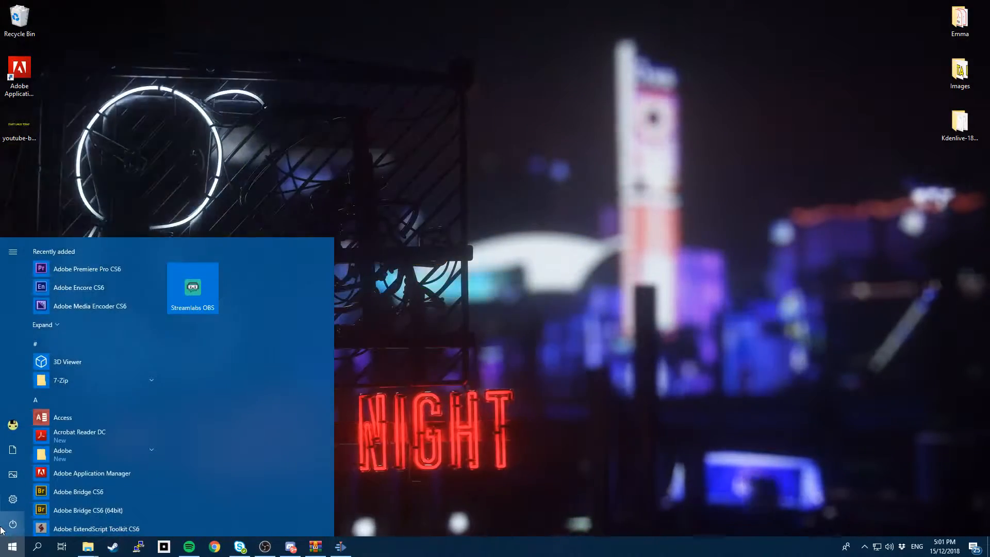
text(virtu)
key(Return)
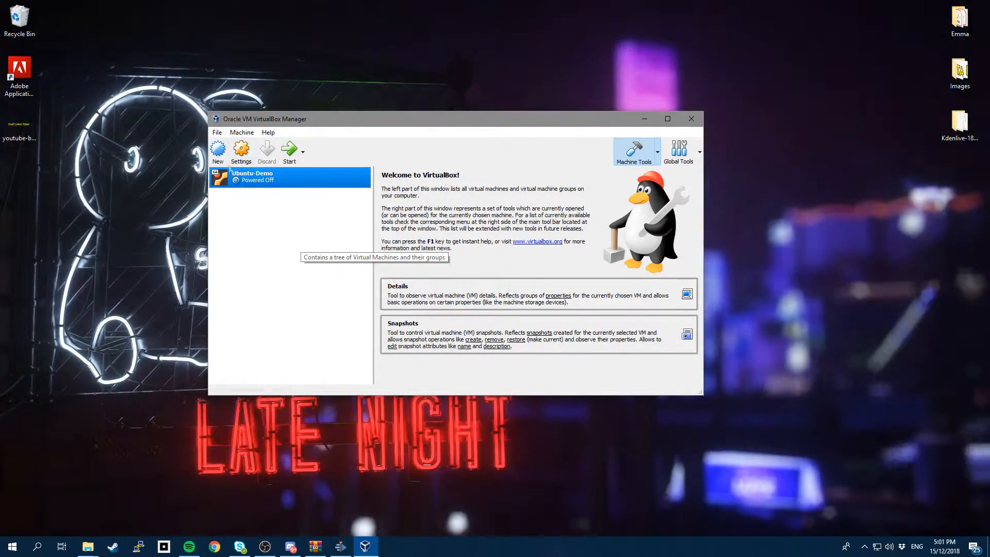
click(218, 152)
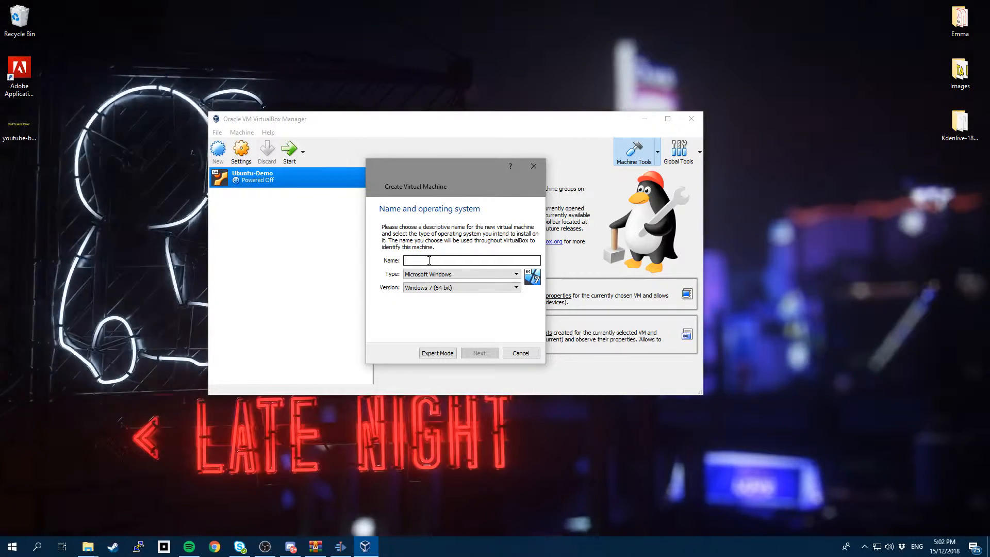
Name the new machine Ubuntu-SLT with type Linux, version Ubuntu (64-bit).
text(nt)
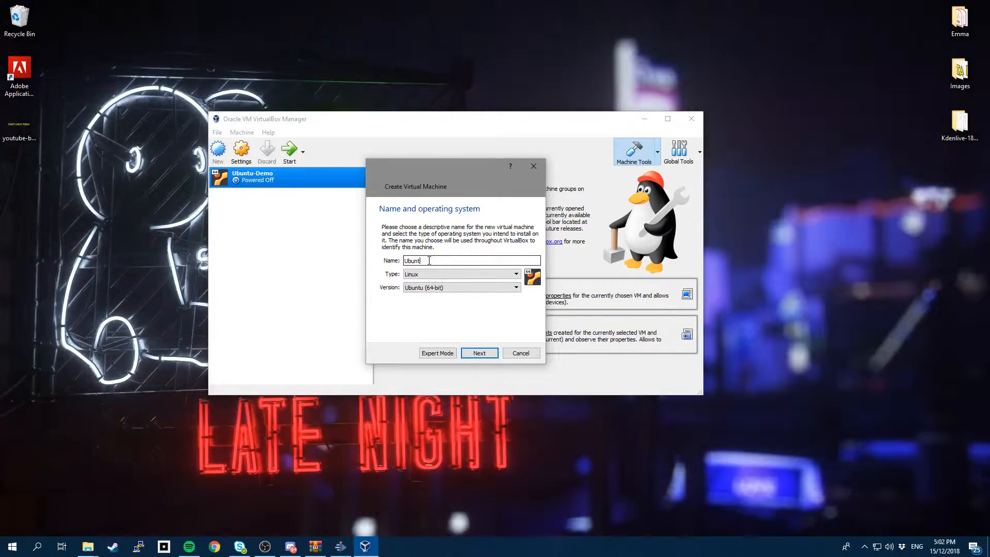
text(yu-S)
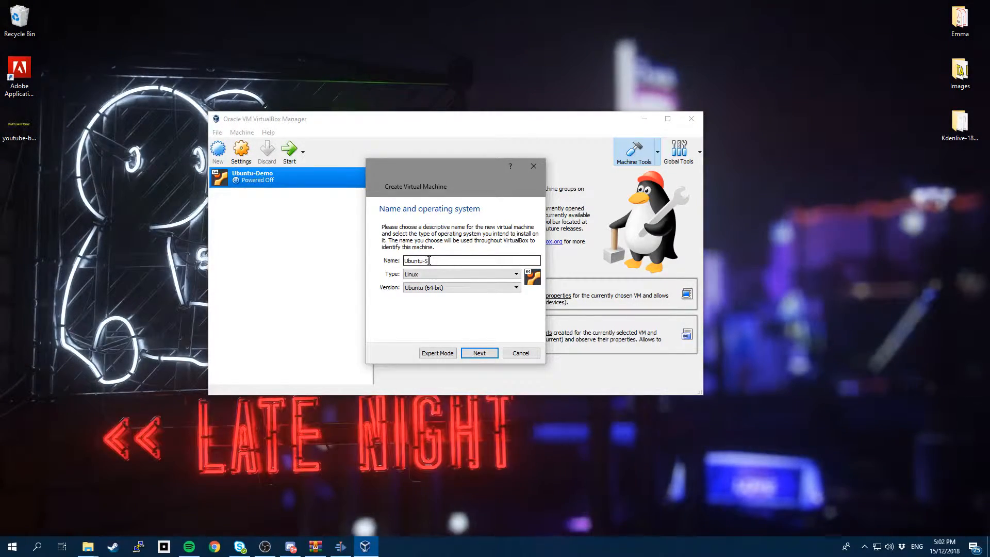
text(T)
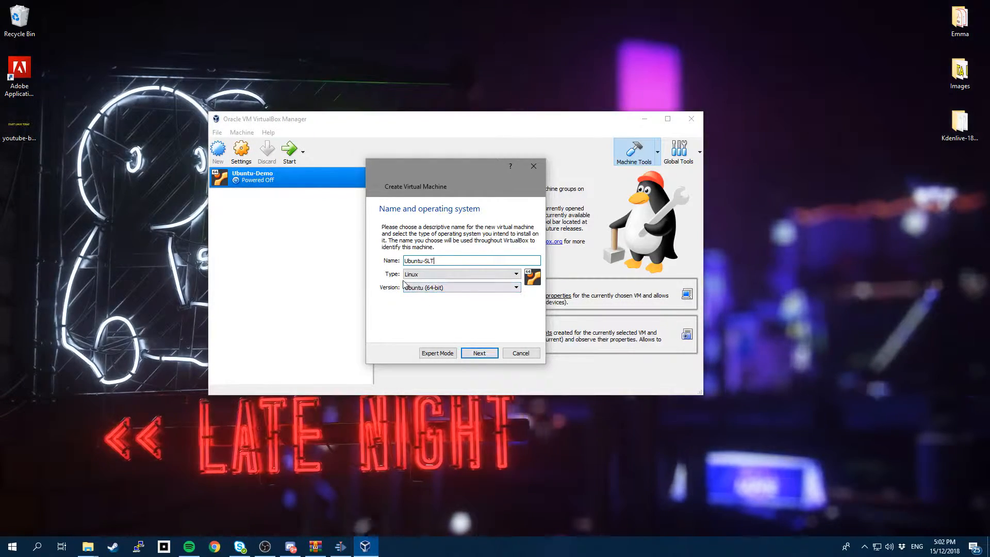
click(484, 354)
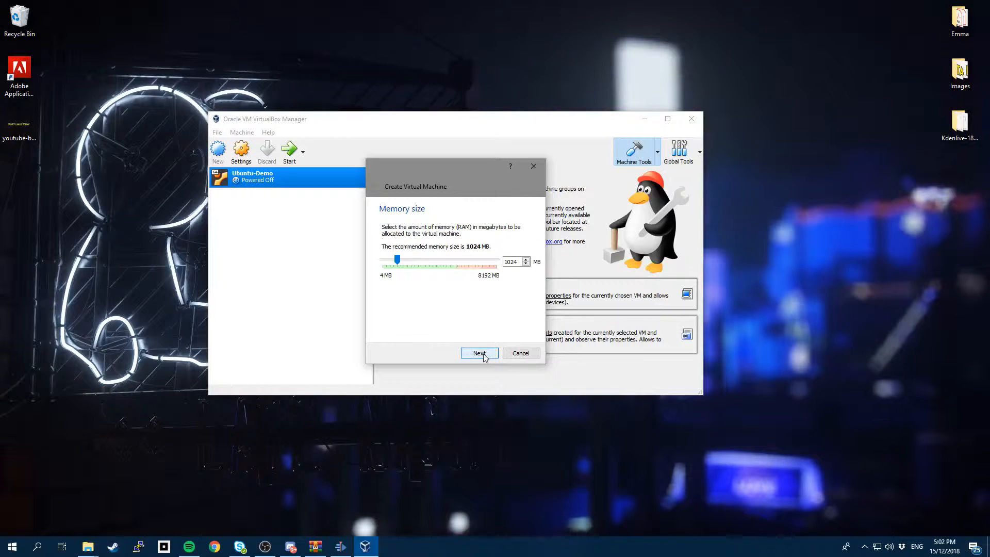
Set the Ubuntu-SLT memory size to 2048 MB.
drag(418, 172, 427, 157)
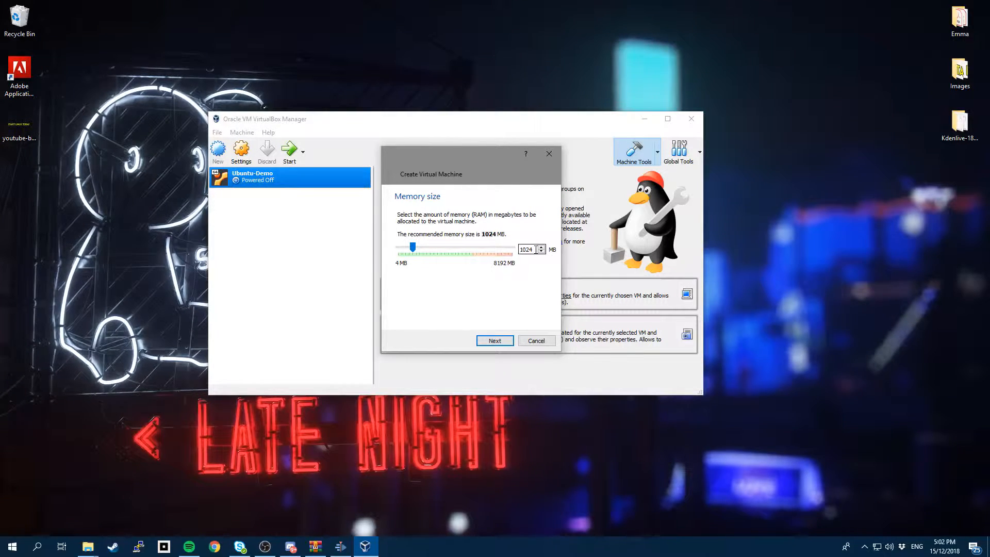
text(2048)
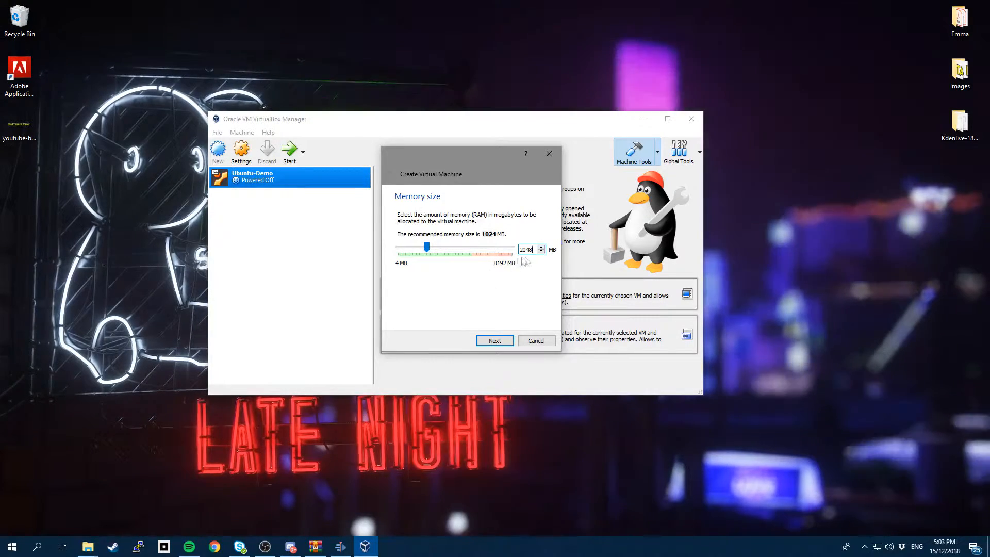
click(496, 343)
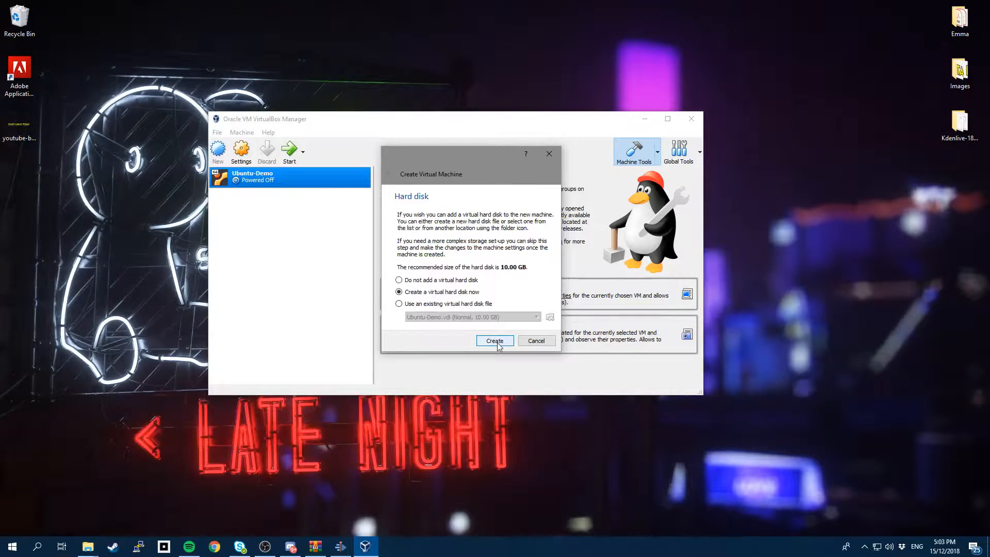
Create a new dynamically allocated 10.00 GB VDI hard disk for Ubuntu-SLT.
drag(438, 153, 439, 108)
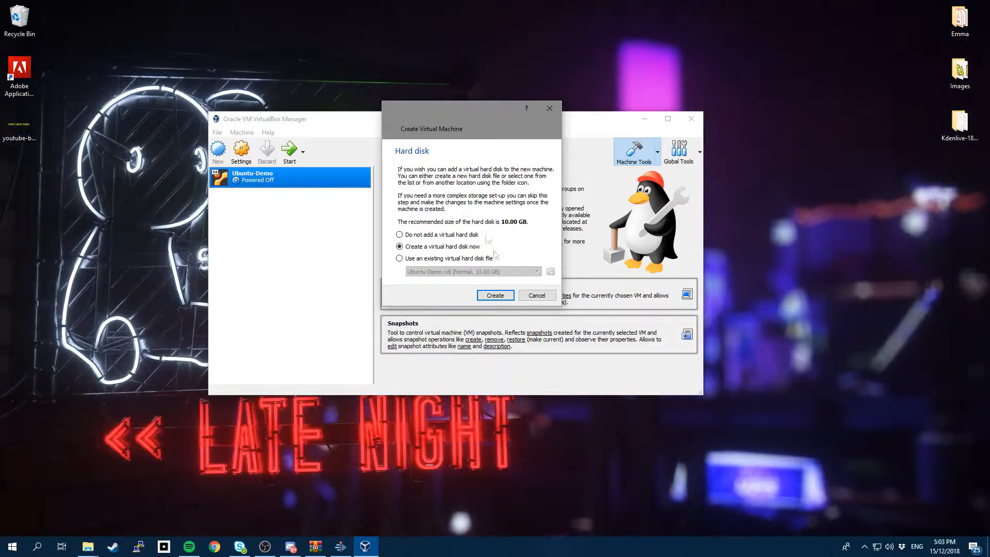
click(500, 297)
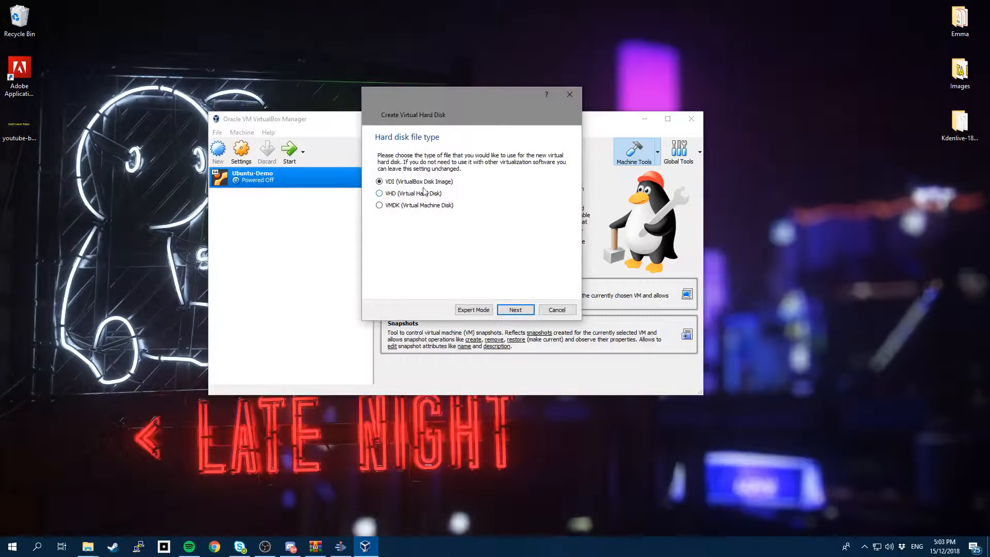
click(517, 310)
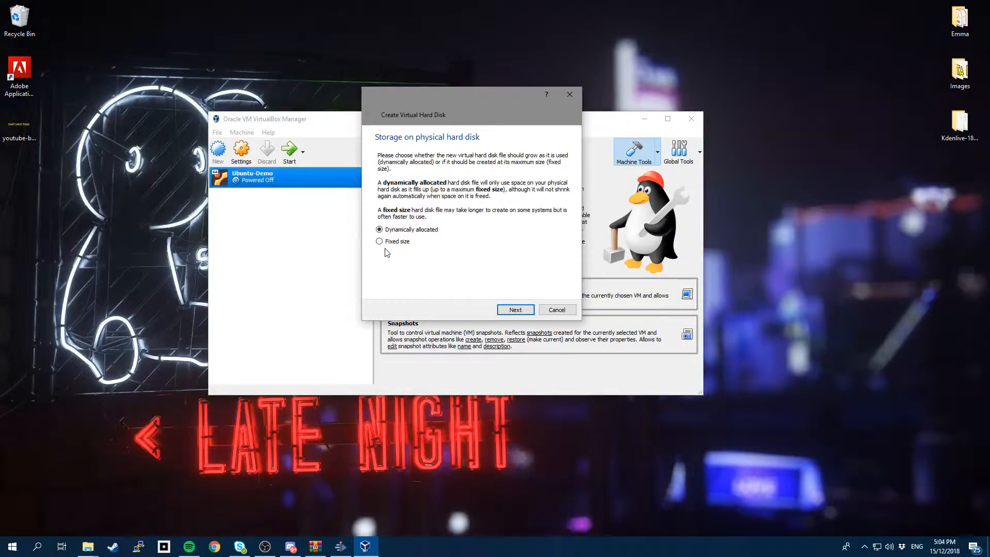
click(516, 310)
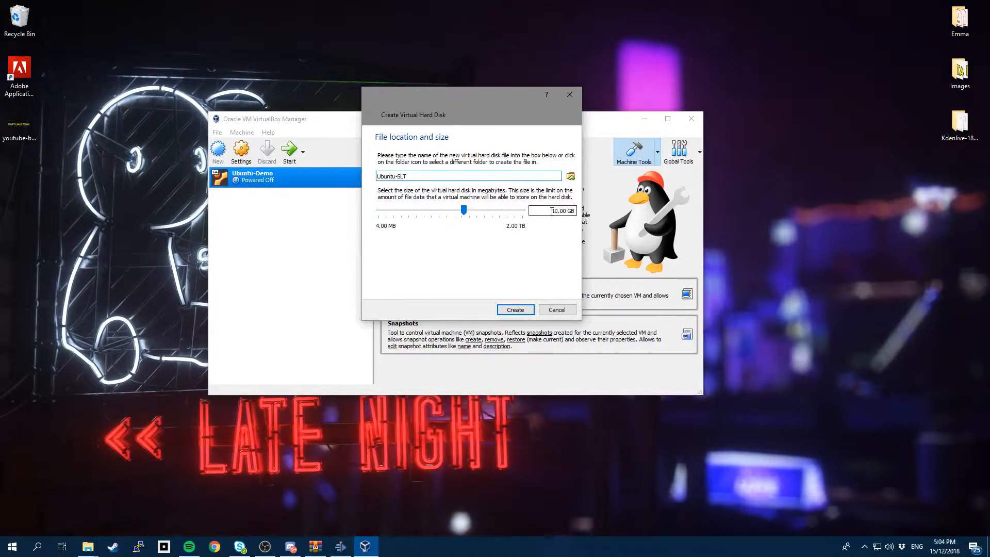
drag(550, 211, 571, 214)
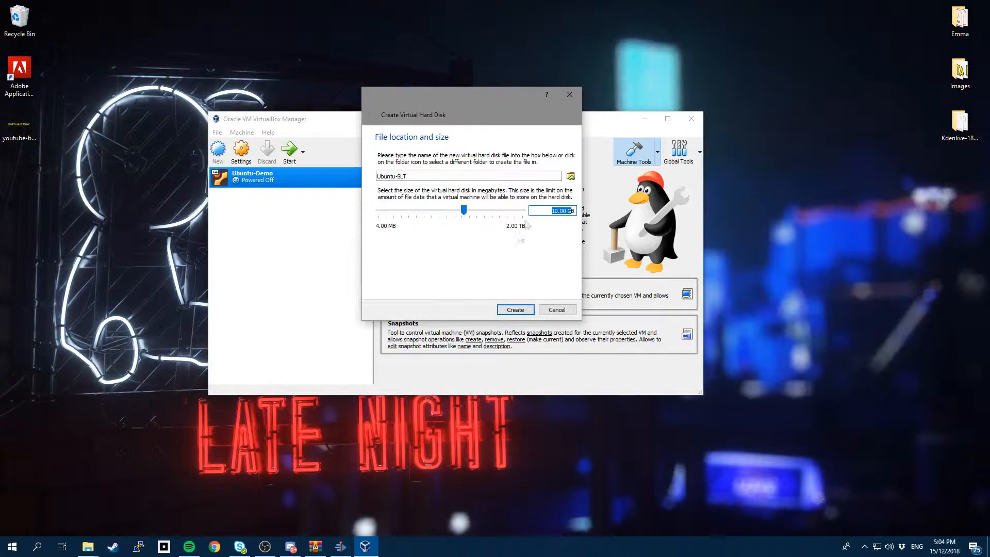
click(515, 309)
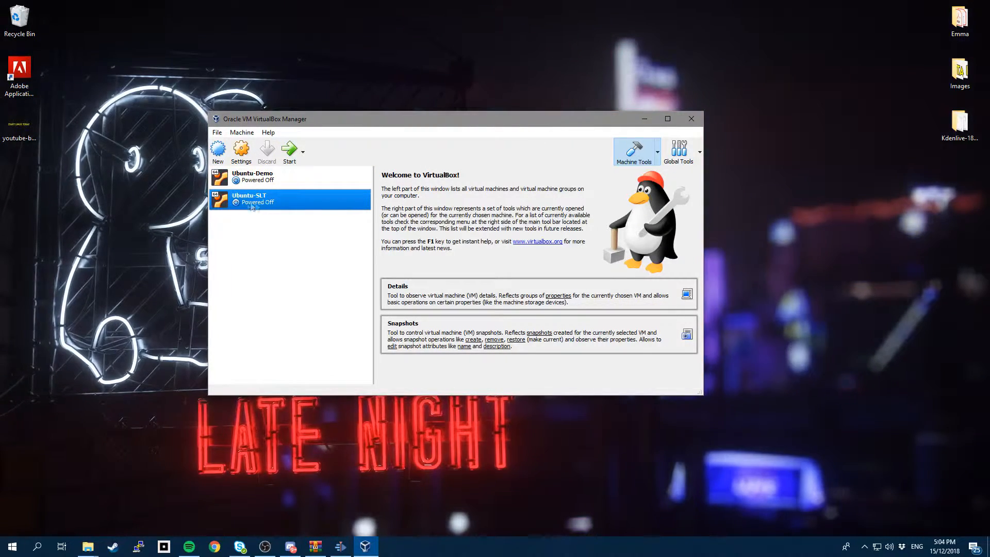
Start Ubuntu-SLT using ubuntu-18.04.1-desktop-amd64.iso from Downloads as the start-up disk.
click(292, 155)
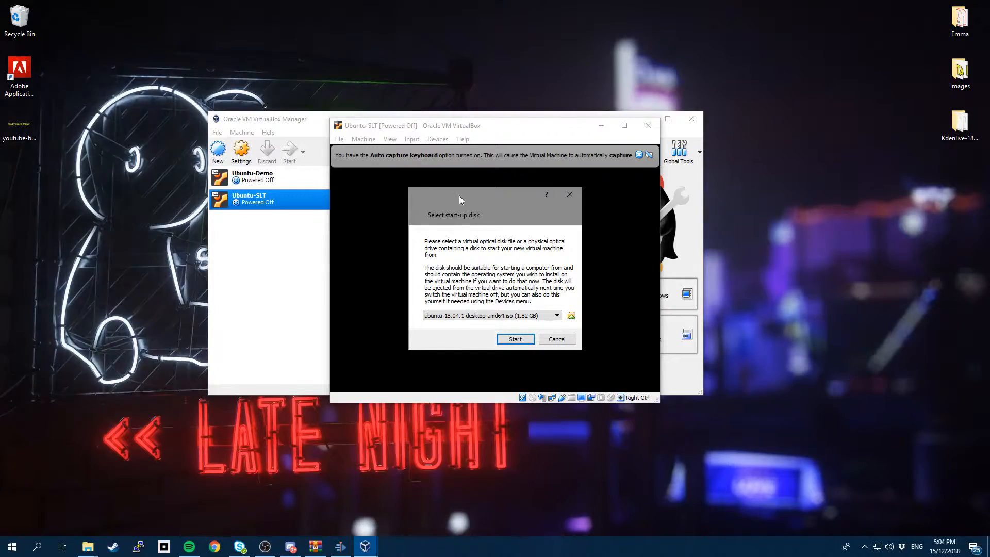
drag(459, 196, 440, 177)
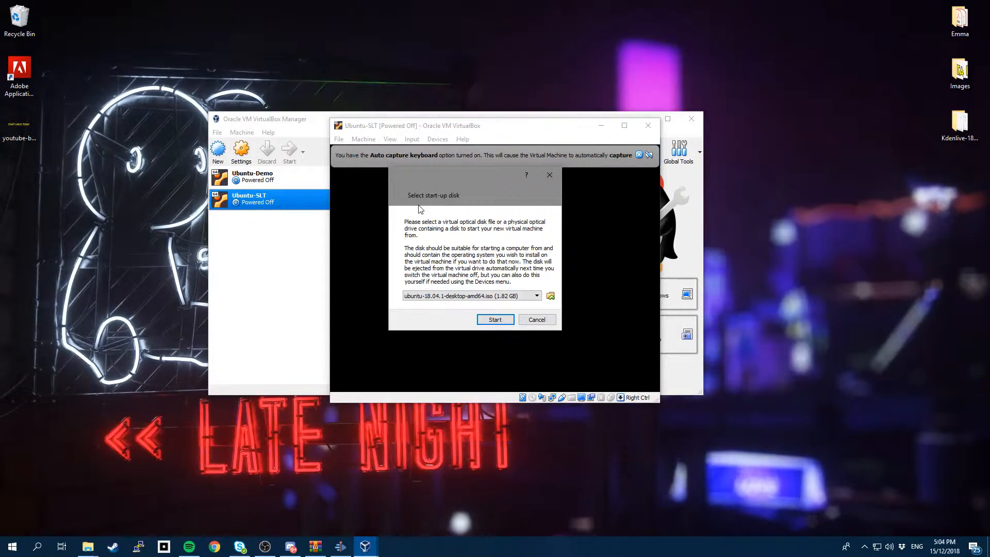
click(551, 294)
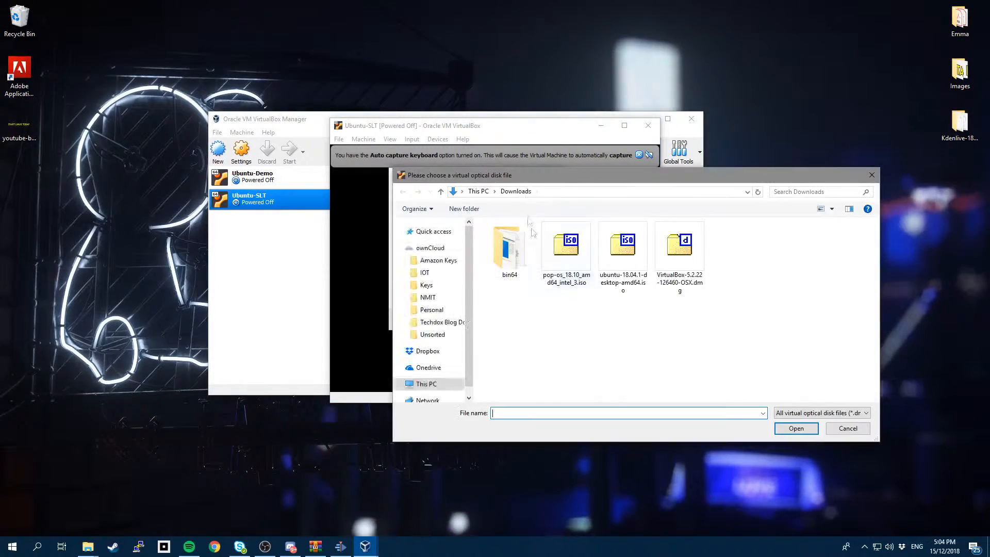
drag(533, 168, 350, 116)
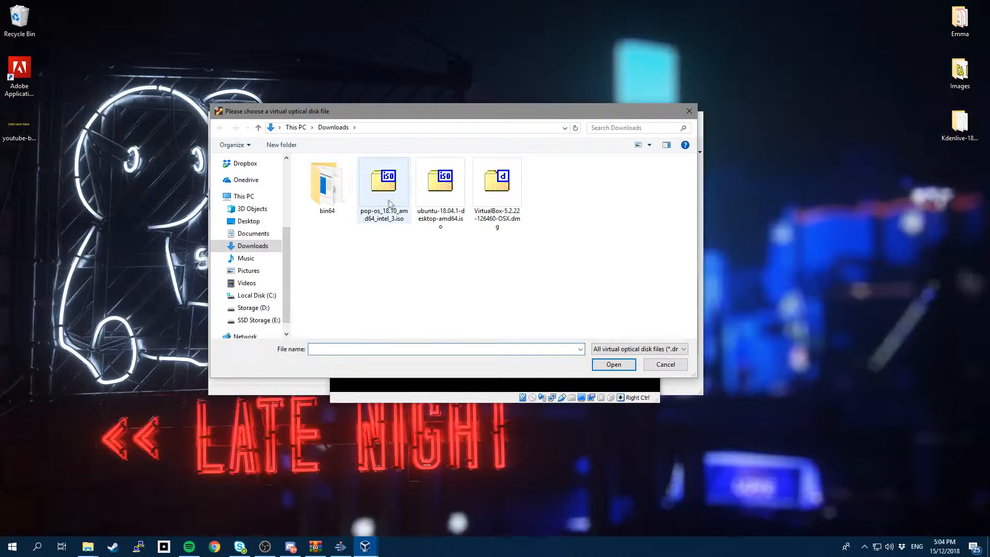
click(437, 219)
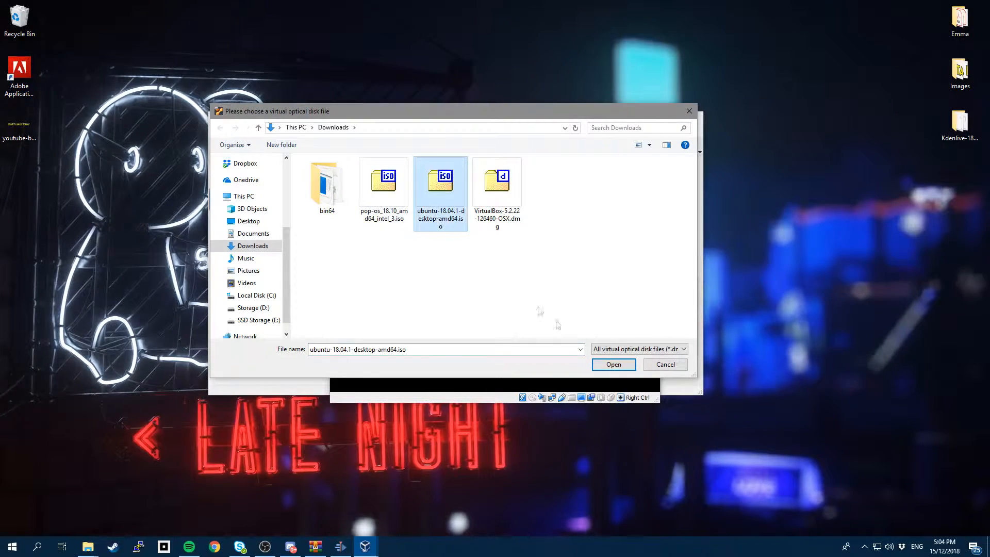
click(608, 365)
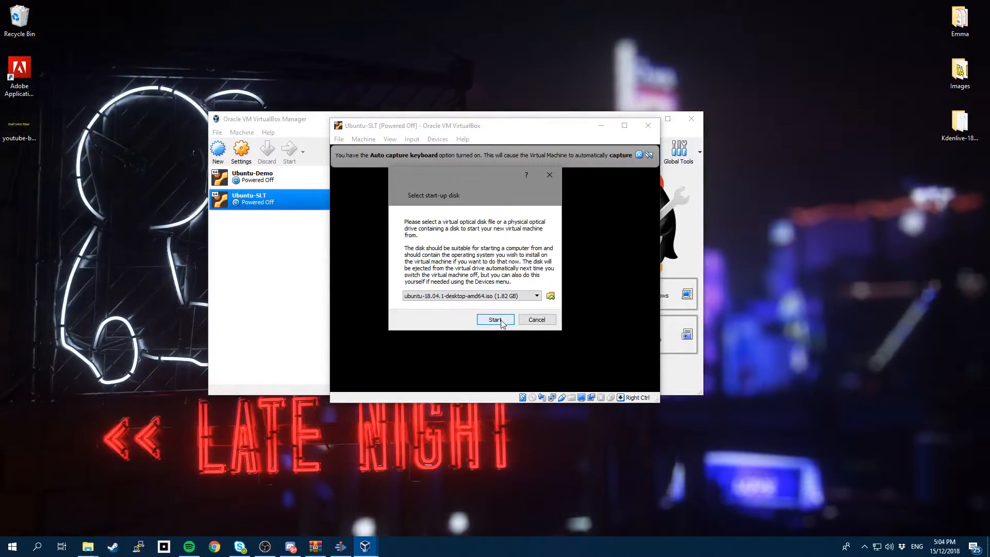
click(498, 321)
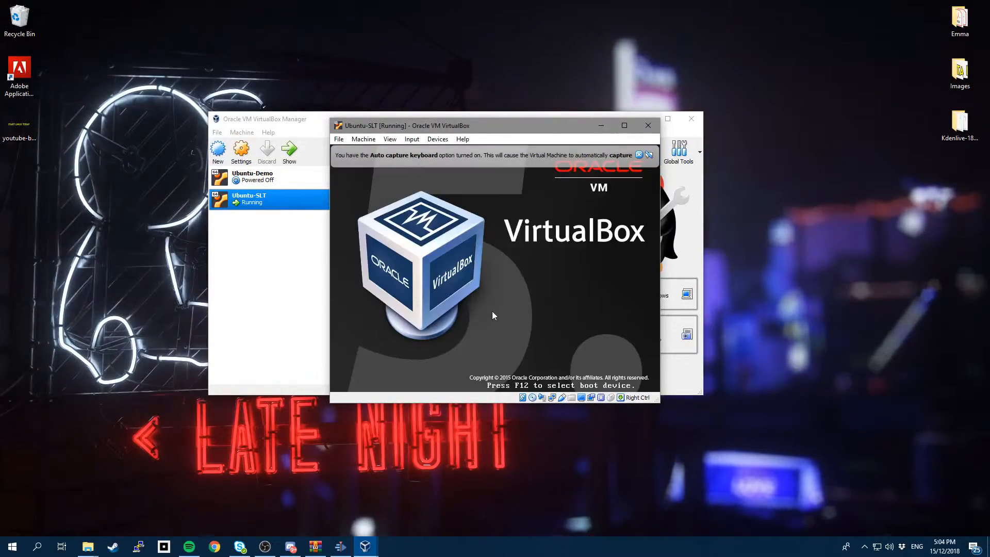
Maximize the Ubuntu-SLT window and dismiss the auto capture and mouse integration notices.
click(624, 126)
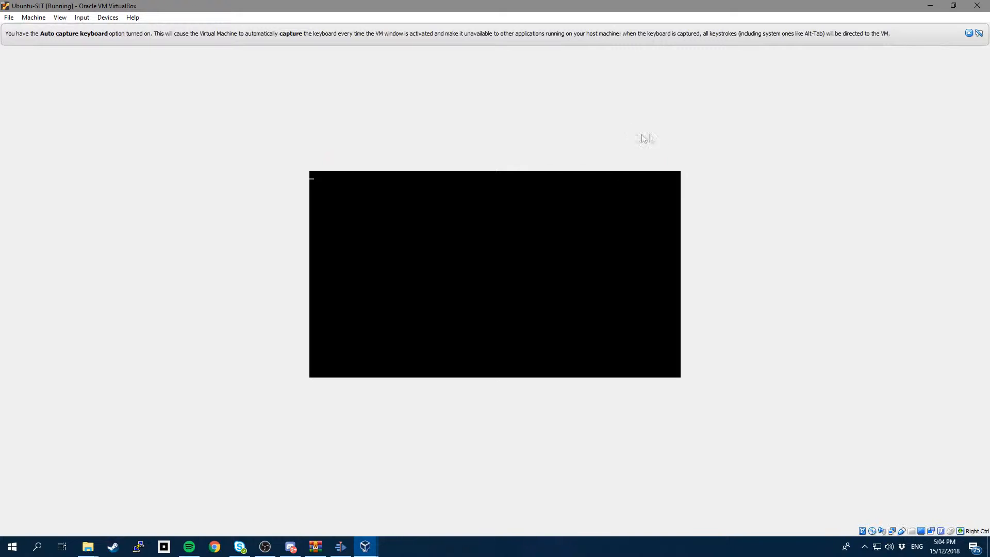
click(968, 34)
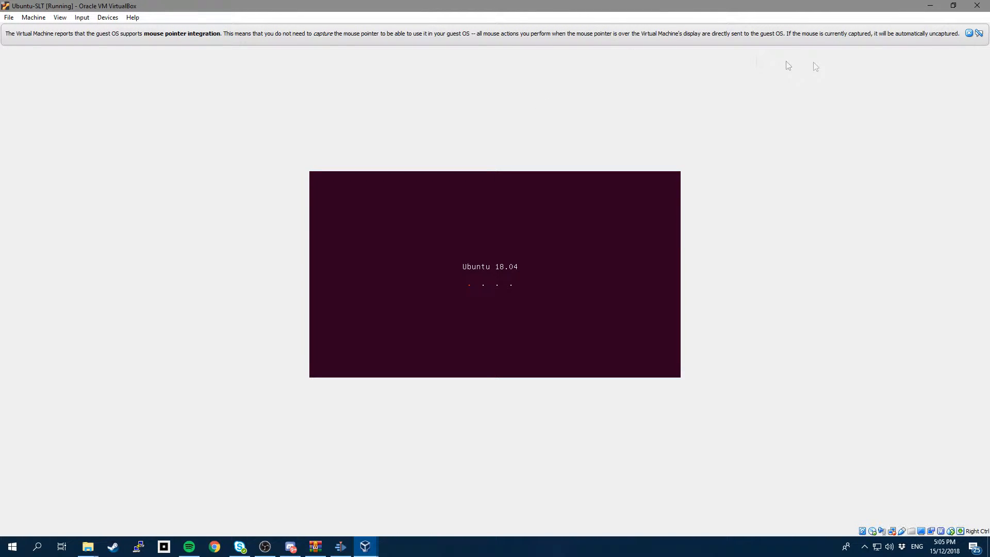
click(969, 33)
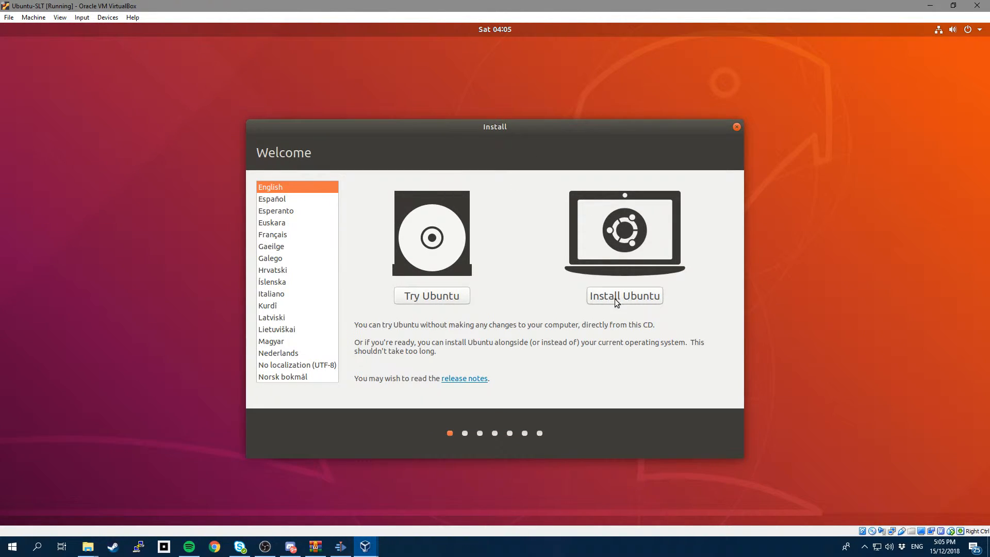
Keep English on the Welcome page and choose Install Ubuntu.
drag(451, 125, 421, 120)
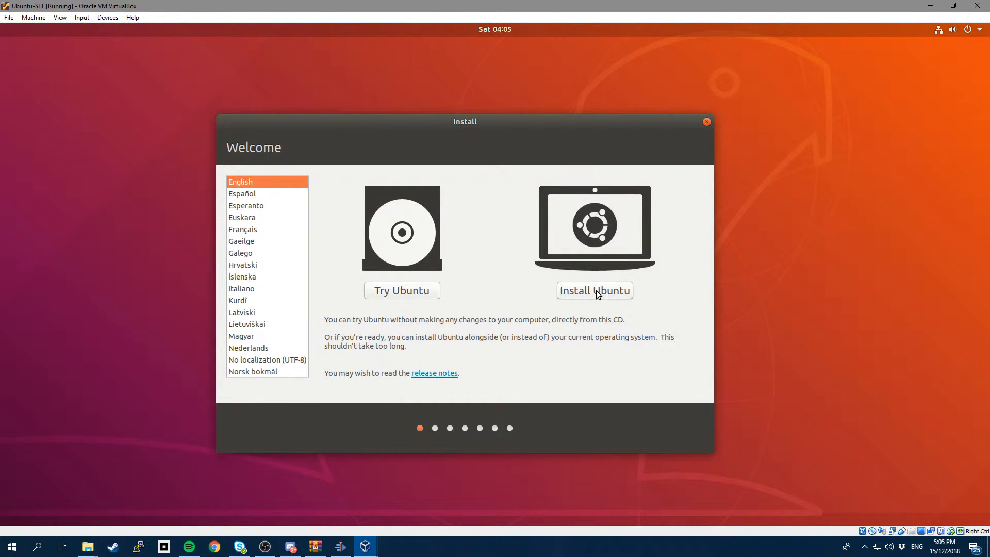
drag(394, 122, 423, 120)
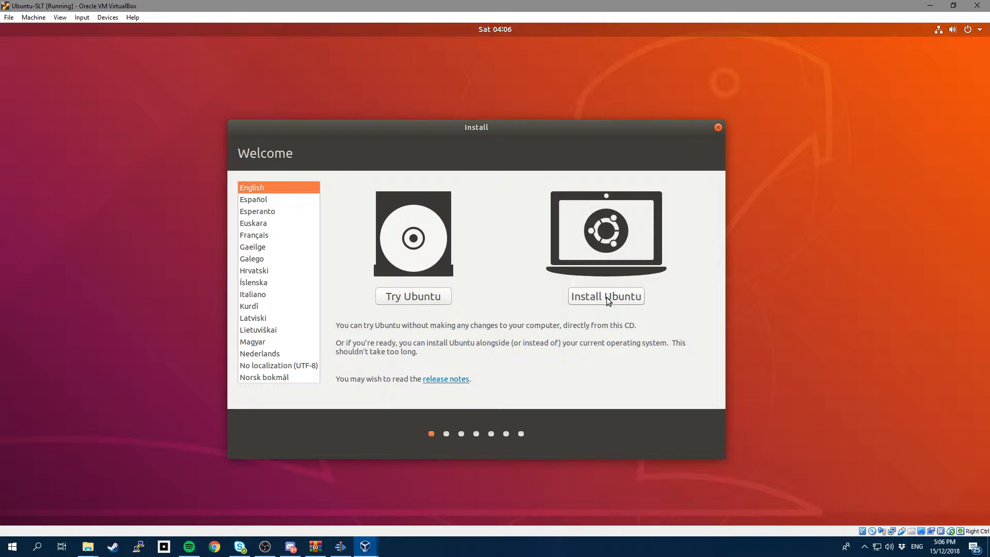
click(606, 297)
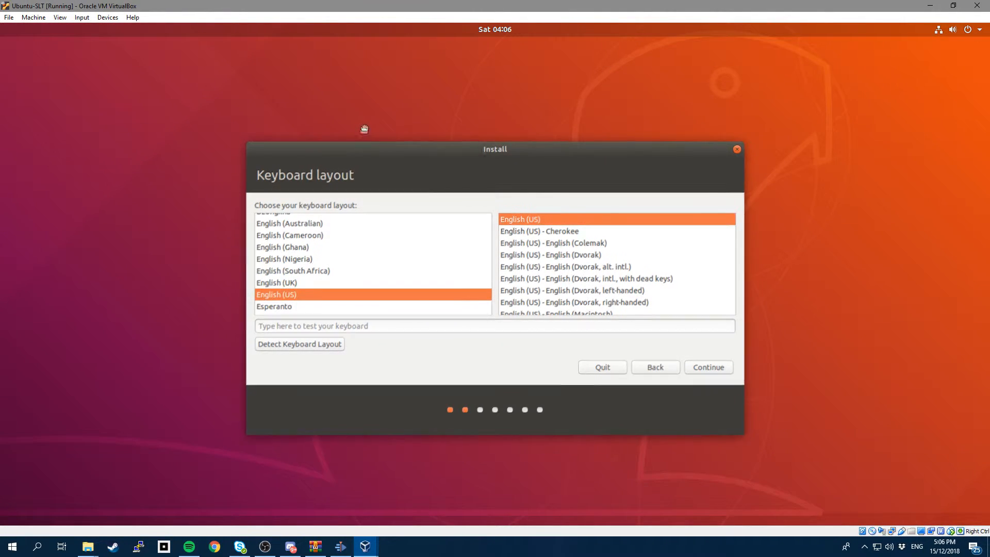
Test the English (US) keyboard layout with 'hello' and '$$#%', then accept it.
drag(347, 152, 357, 130)
click(335, 302)
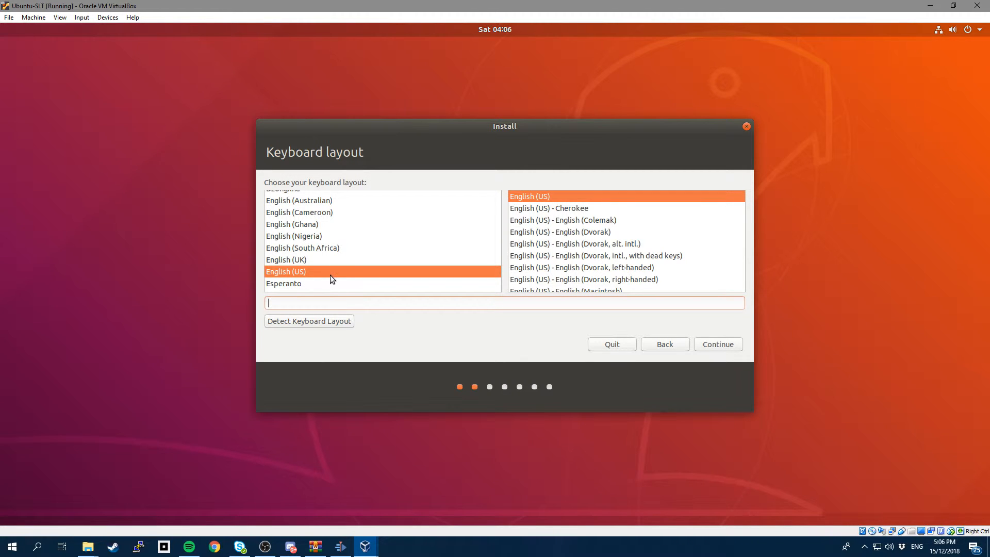
text(hello)
text($$#%^&*)
click(714, 349)
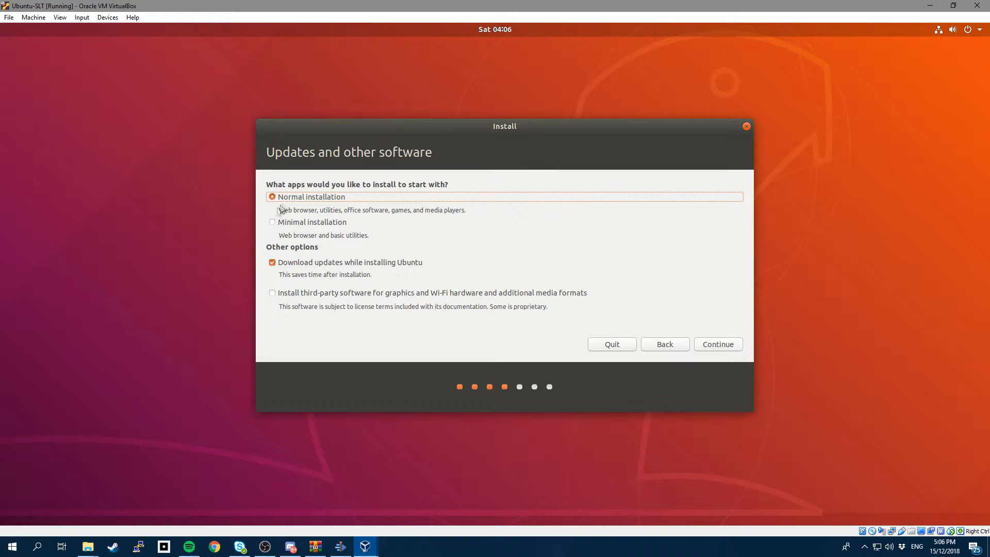
Turn off downloading updates during installation, keeping Normal installation.
click(271, 263)
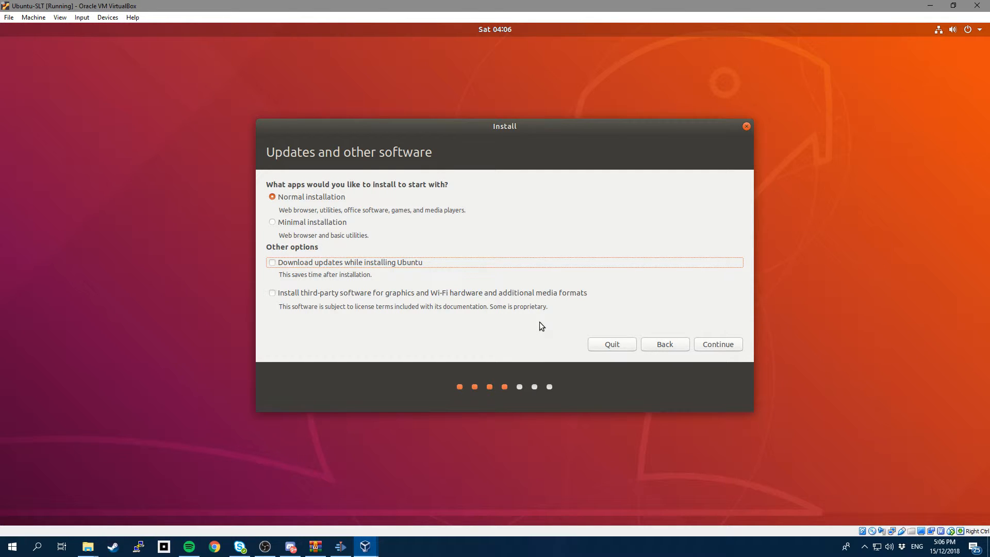
click(720, 348)
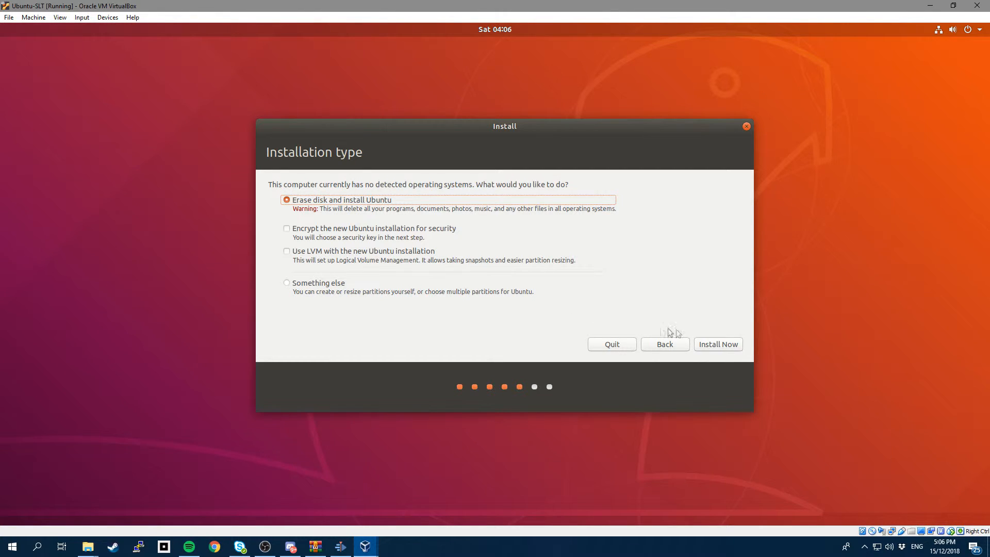
Install Ubuntu by erasing the disk and confirm formatting sda as ext4.
click(712, 346)
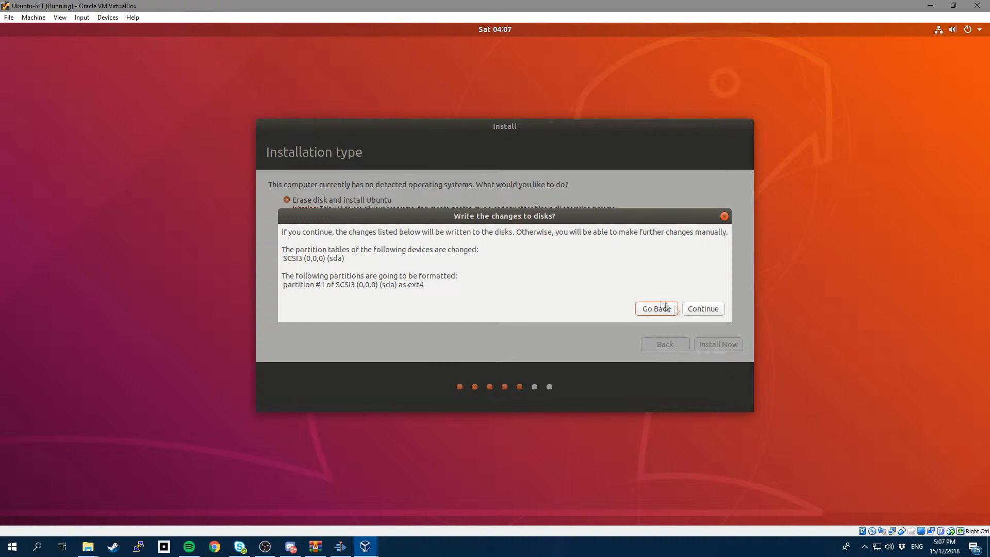
click(706, 309)
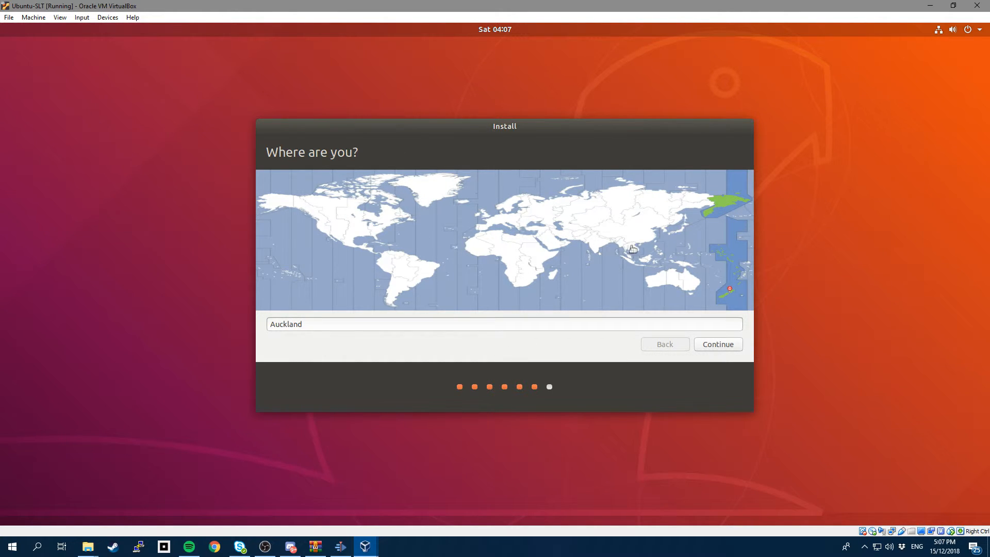
Pick Auckland, New Zealand as the time zone on the map and accept it.
mouse_move(652, 234)
mouse_down()
mouse_move(473, 235)
mouse_move(378, 214)
mouse_move(333, 227)
mouse_move(415, 266)
mouse_move(561, 263)
mouse_move(598, 235)
mouse_up()
click(682, 276)
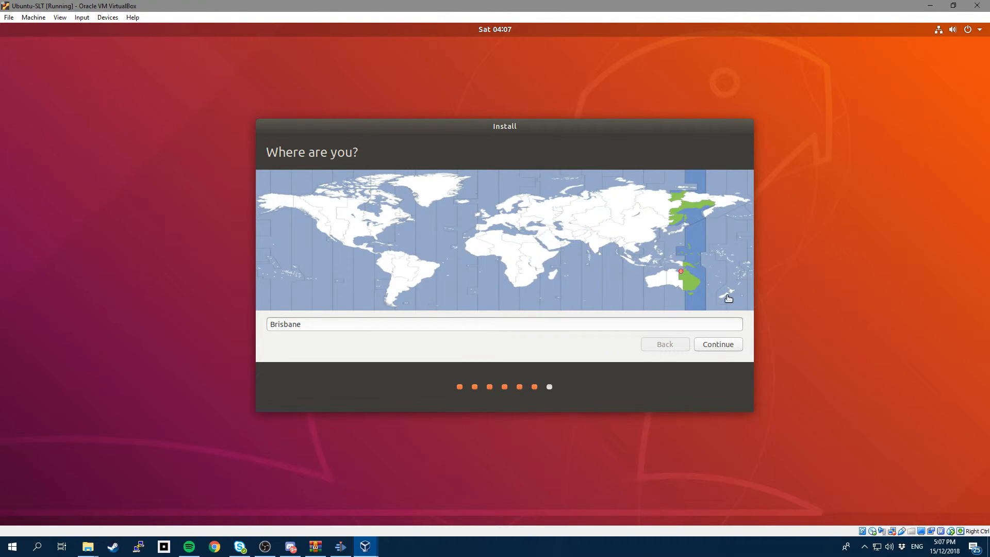
click(725, 294)
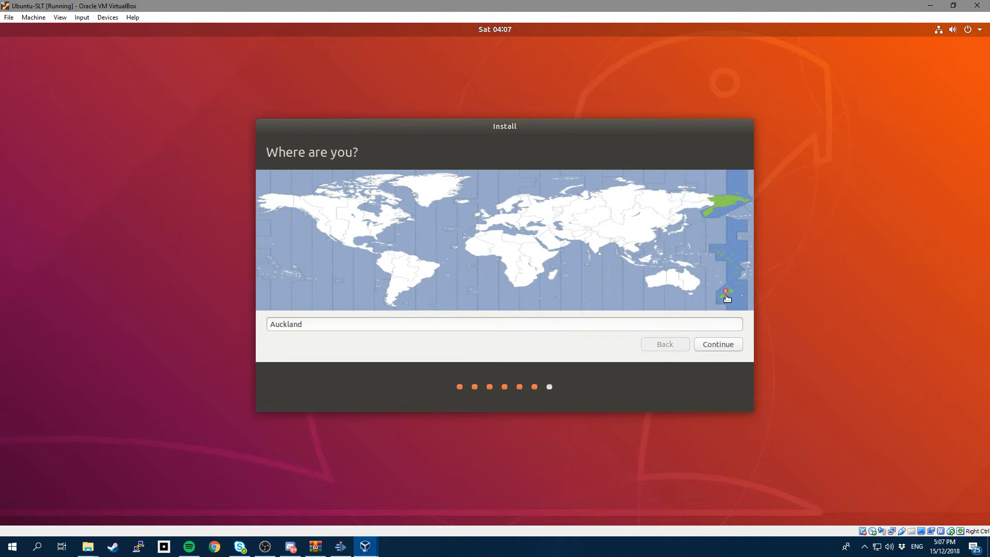
click(717, 344)
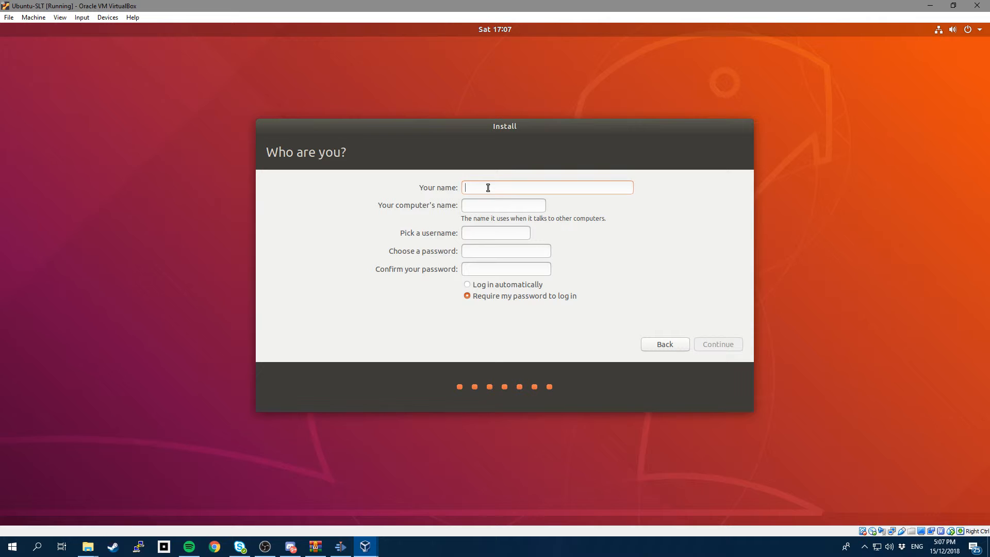
Enter the user's name and check the suggested computer name and username.
text(SLT)
drag(522, 207, 463, 206)
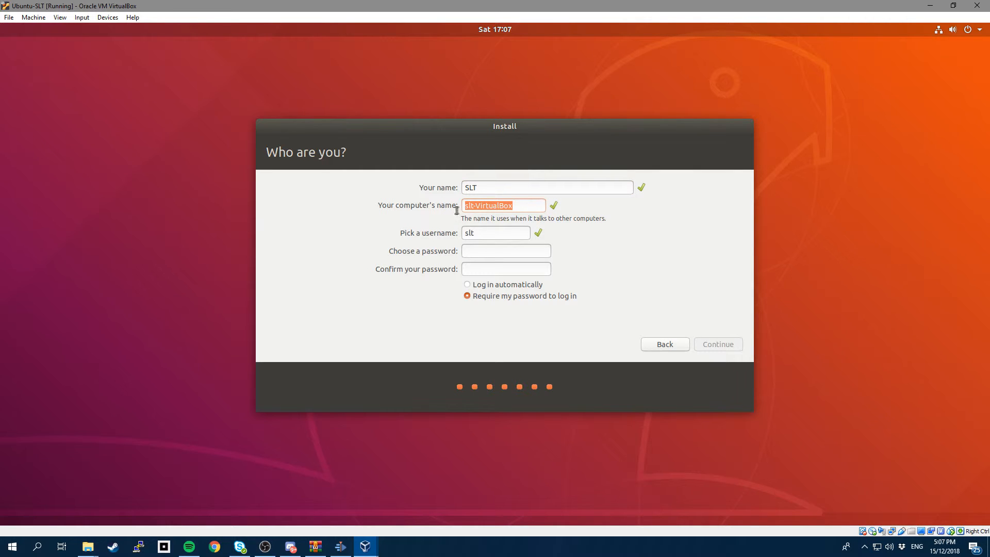
click(489, 206)
double_click(479, 233)
Enter and confirm the account password, choose Log in automatically, and start installing.
click(505, 253)
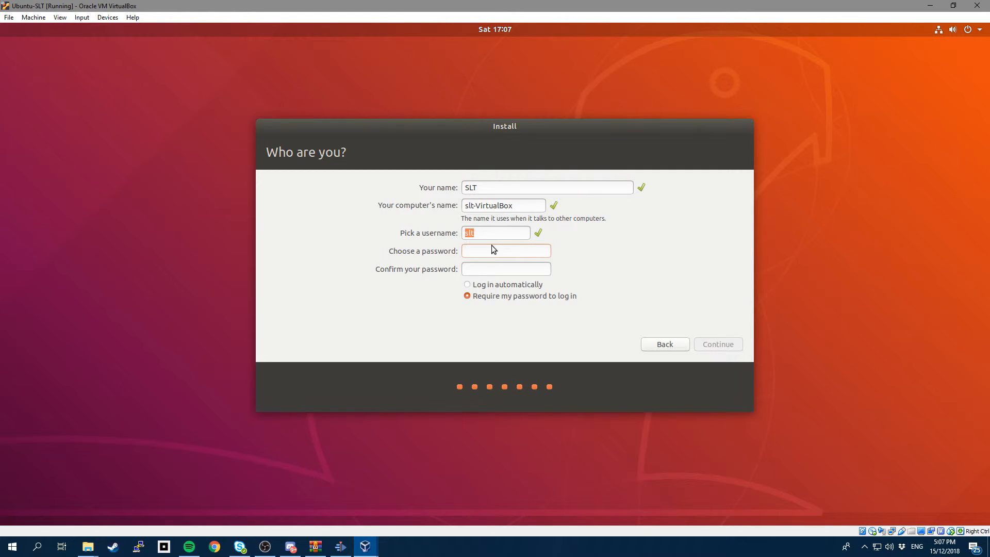
text(•••)
key(Tab)
text(••••••)
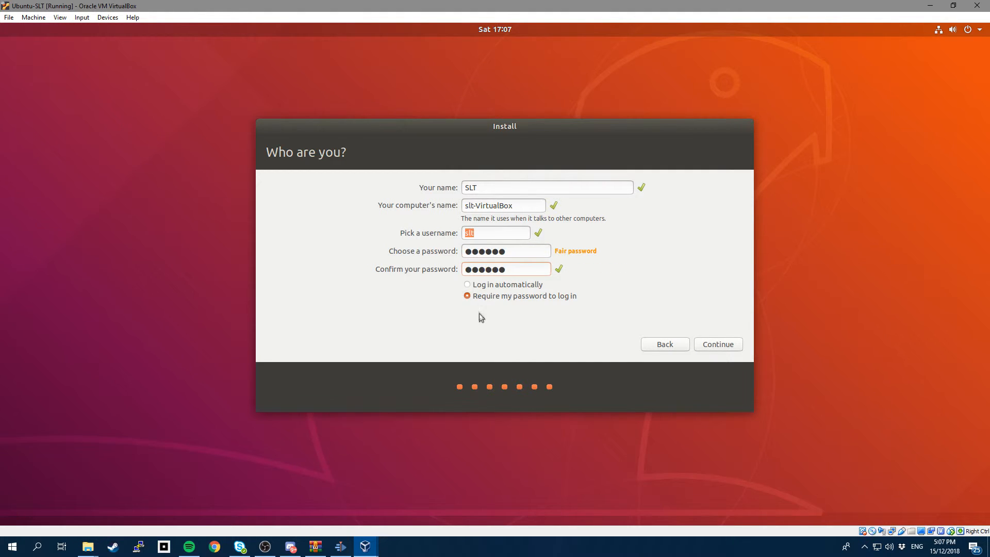
click(468, 286)
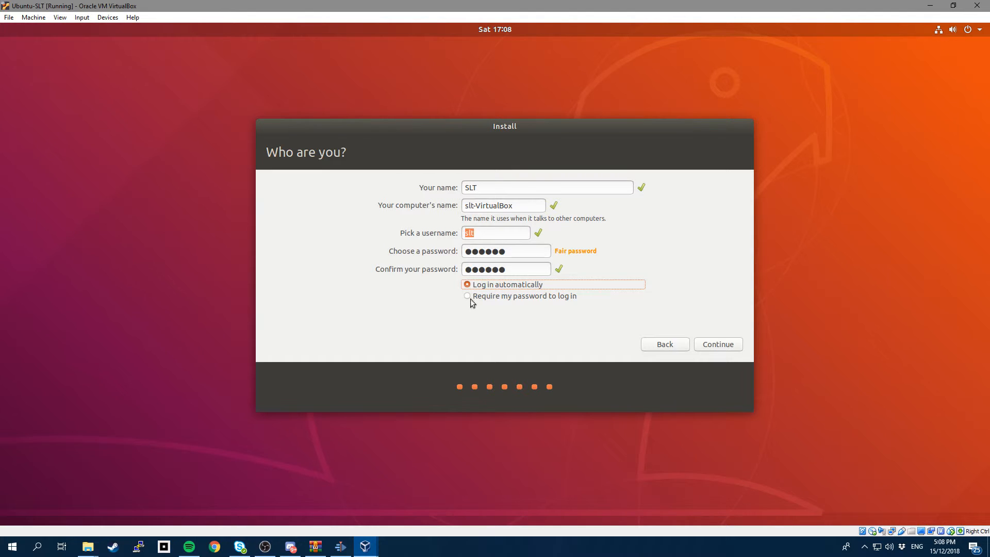
click(718, 344)
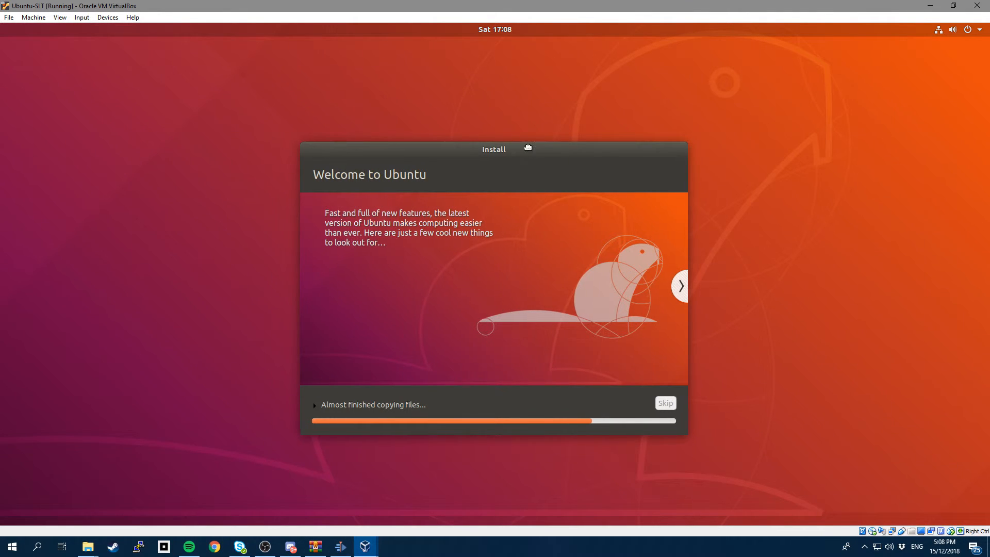
Browse the installer slides from Find even more software to Help and support while installation completes.
drag(528, 148, 521, 136)
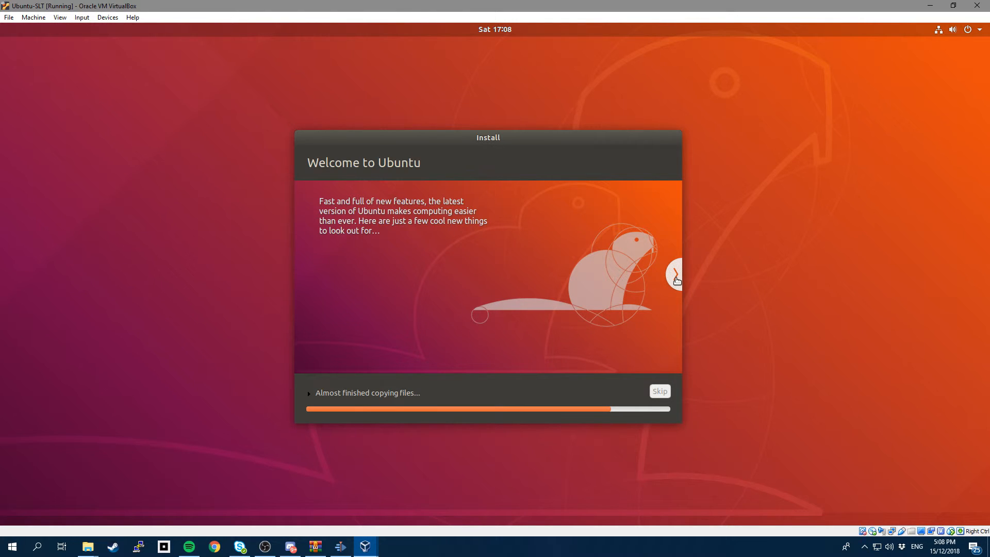
click(676, 274)
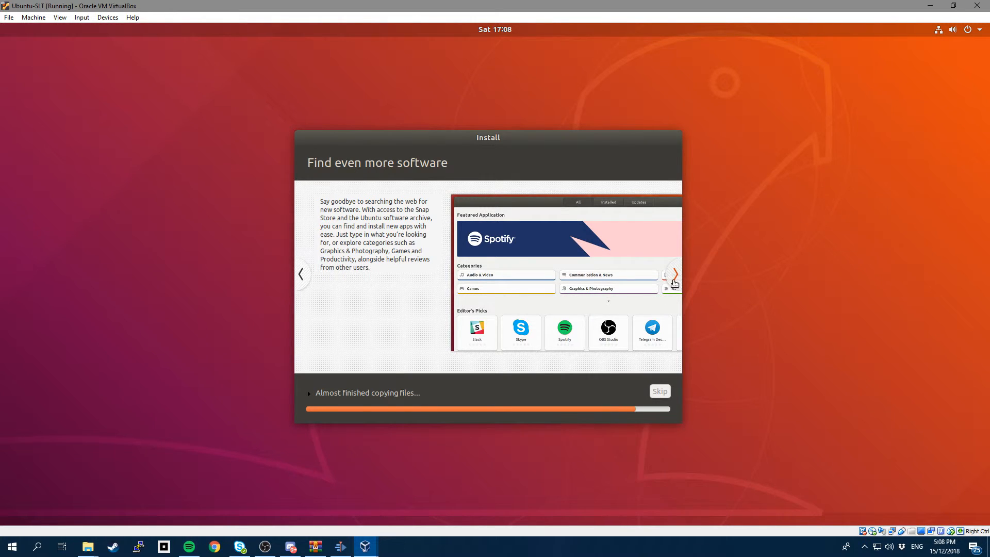
click(675, 278)
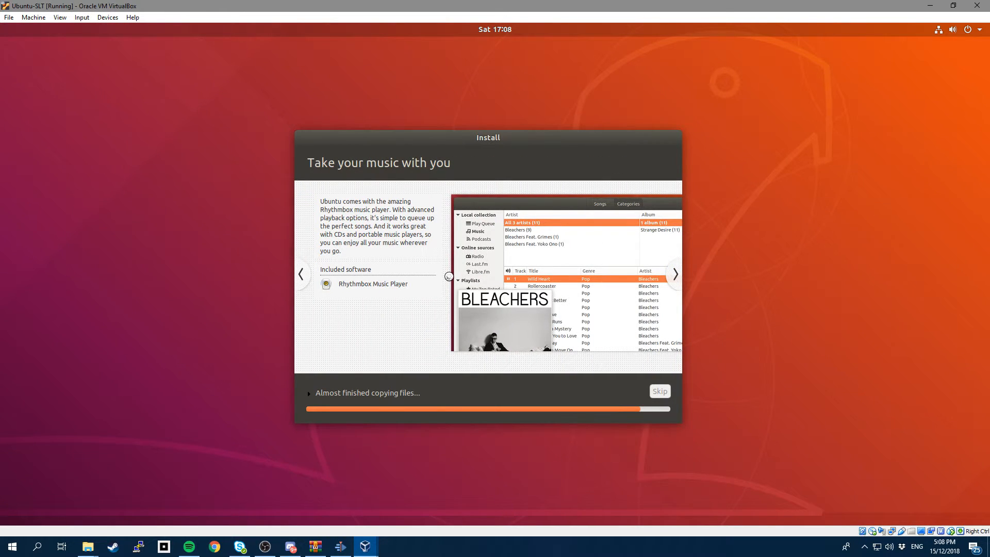
click(676, 278)
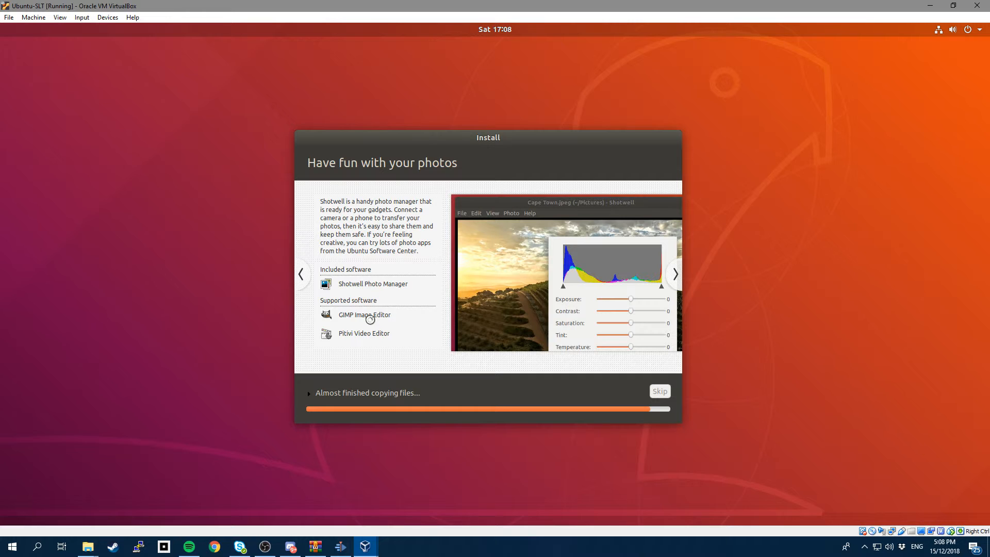
click(677, 274)
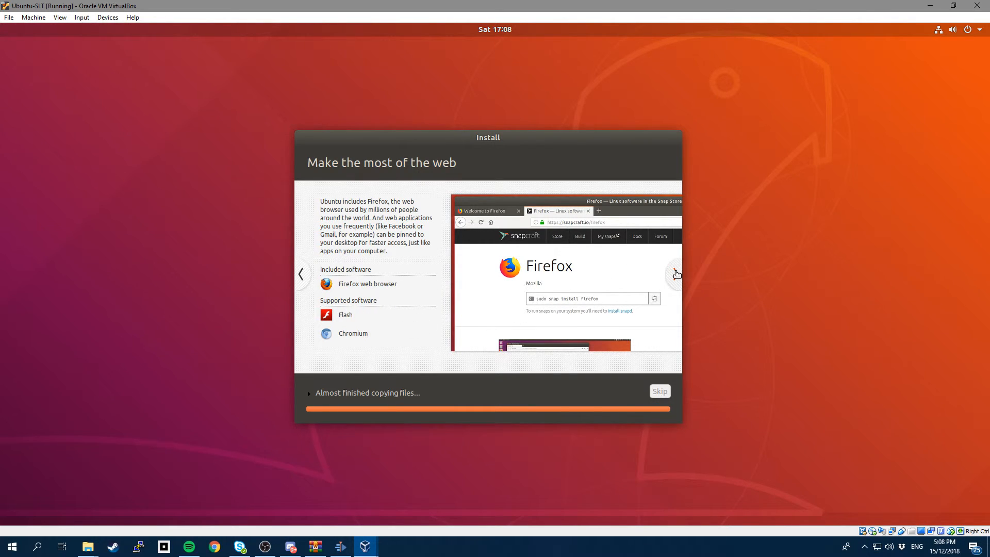
click(676, 274)
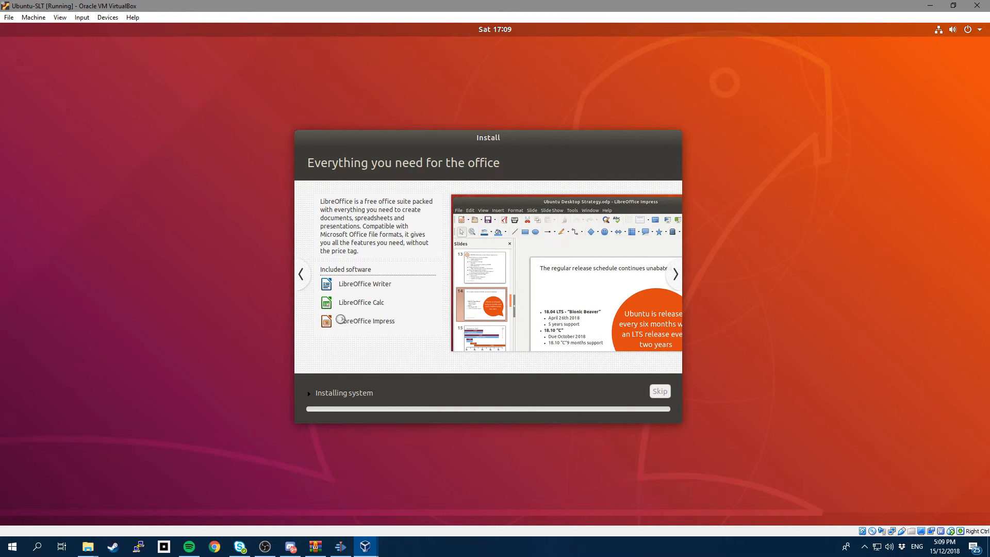
click(676, 276)
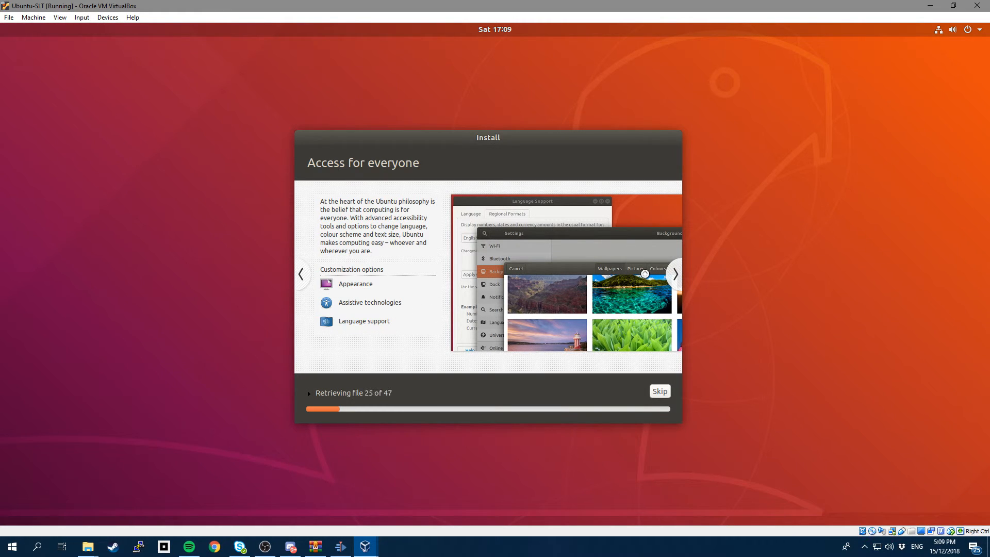
click(675, 277)
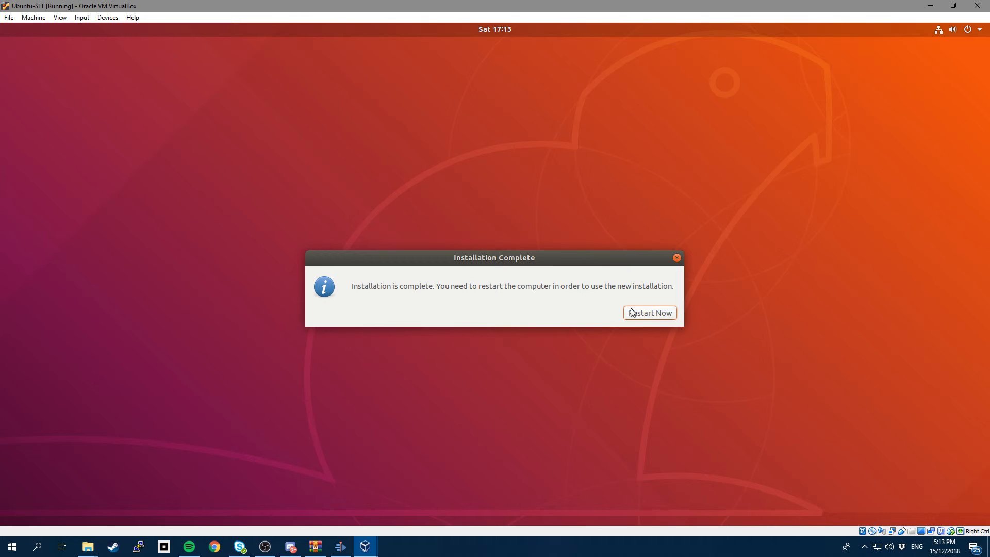
Restart the VM and eject the installer disc via Devices > Optical Drives.
click(658, 313)
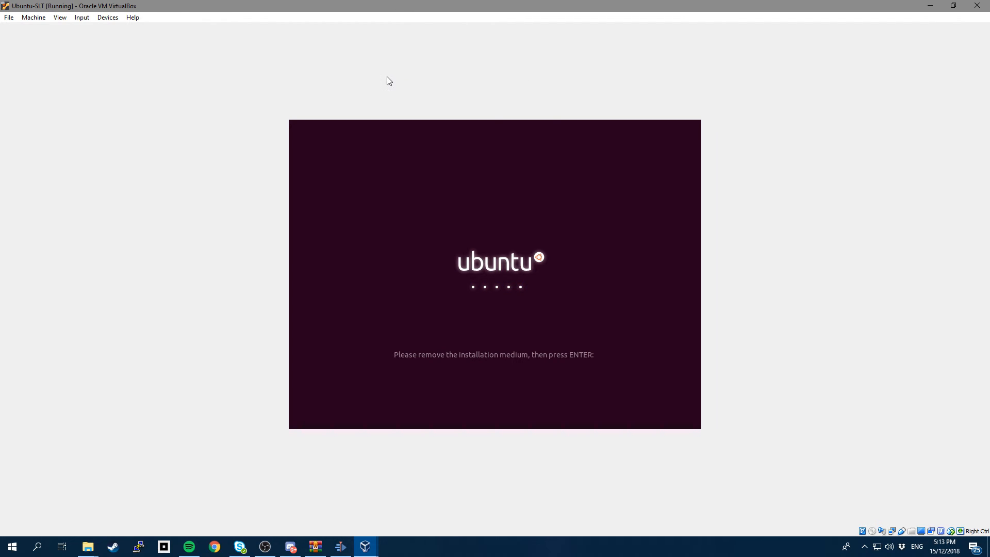
click(108, 19)
mouse_move(119, 30)
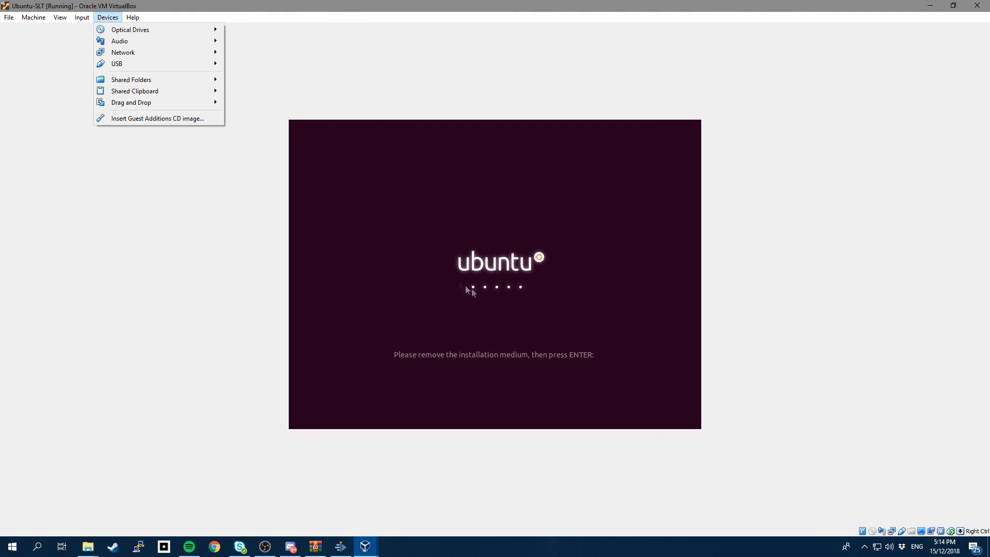
click(289, 103)
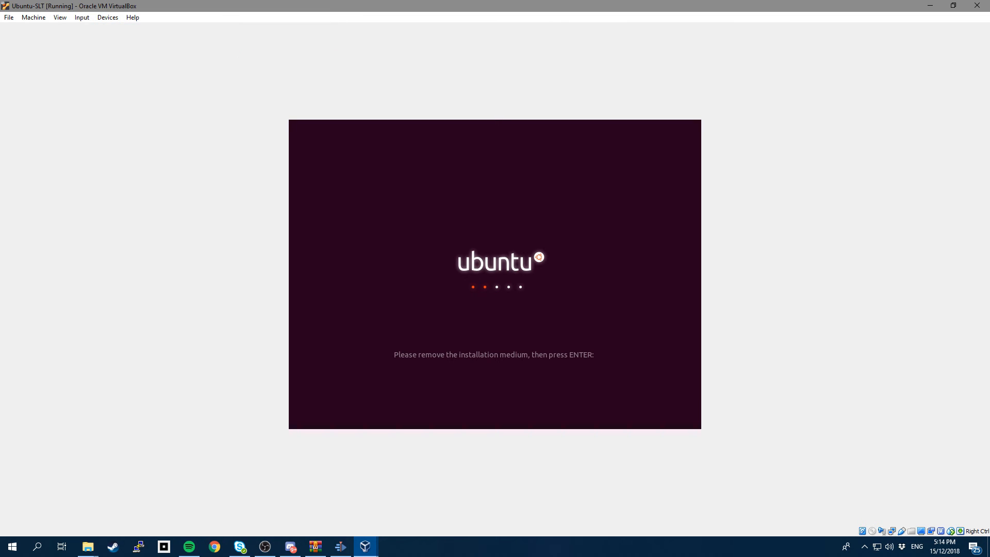
Confirm the installation medium is removed so Ubuntu boots to its desktop.
key(Return)
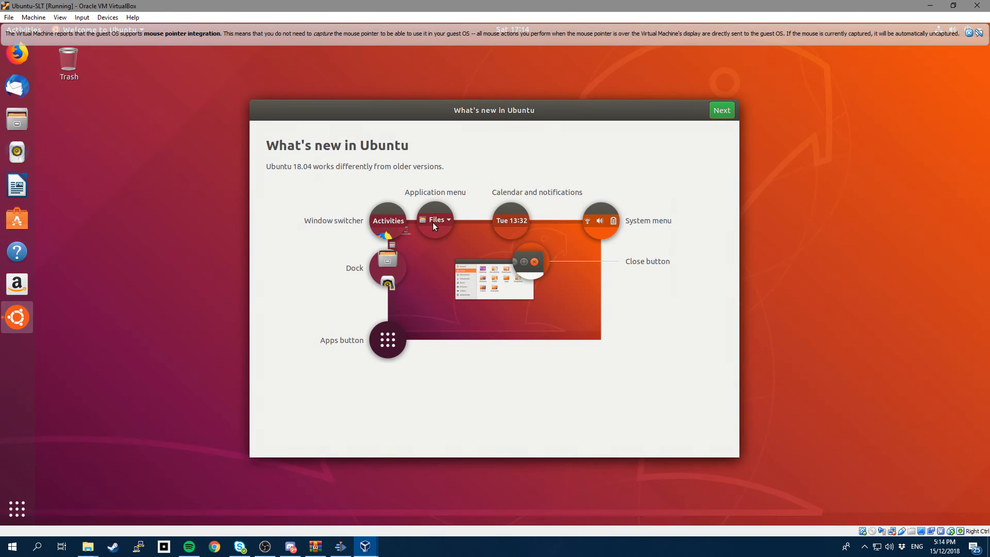